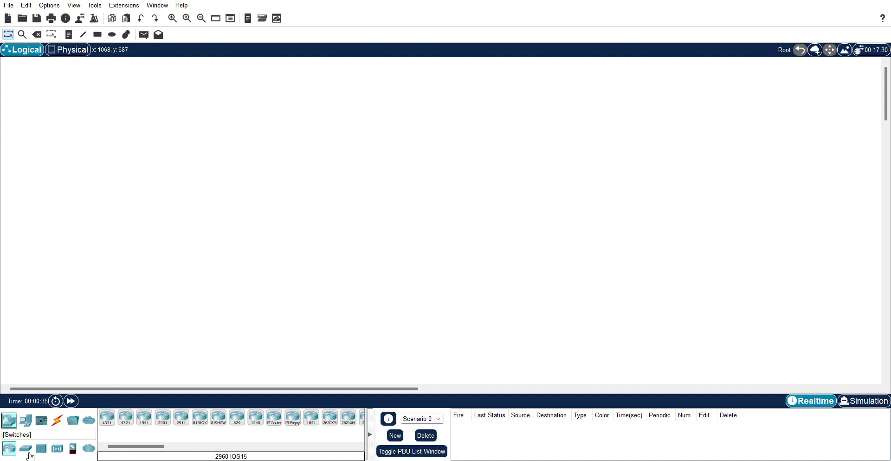
Show the switch models, such as the 2960 and 3650-24PS, in the device list
left_click(26, 448)
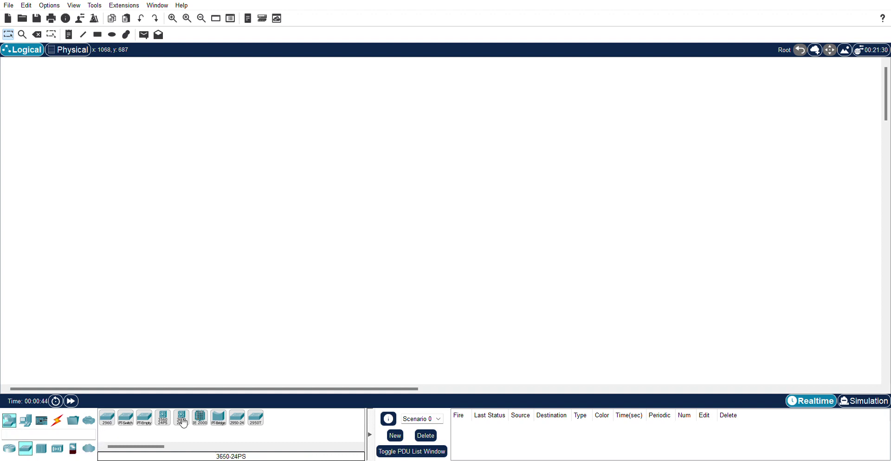
Place four 2960-24TT switches, Switch0 to Switch3, in a row across the workspace
left_click(108, 418)
left_click(142, 203)
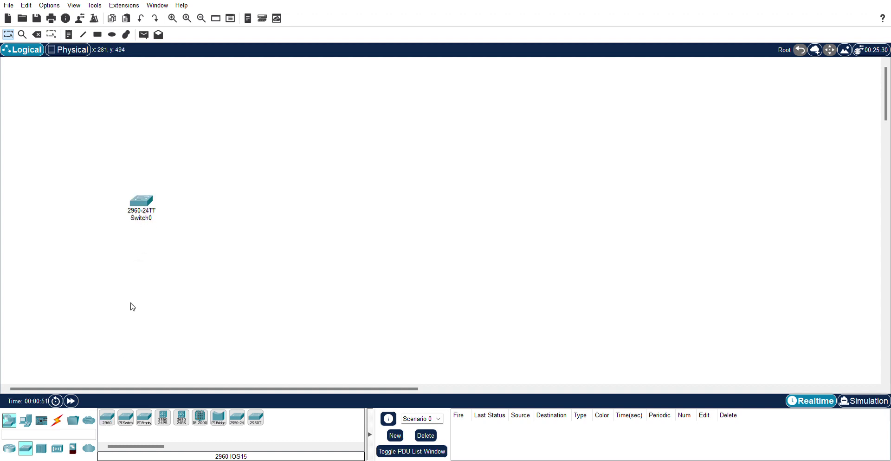
left_click(107, 418)
left_click(240, 204)
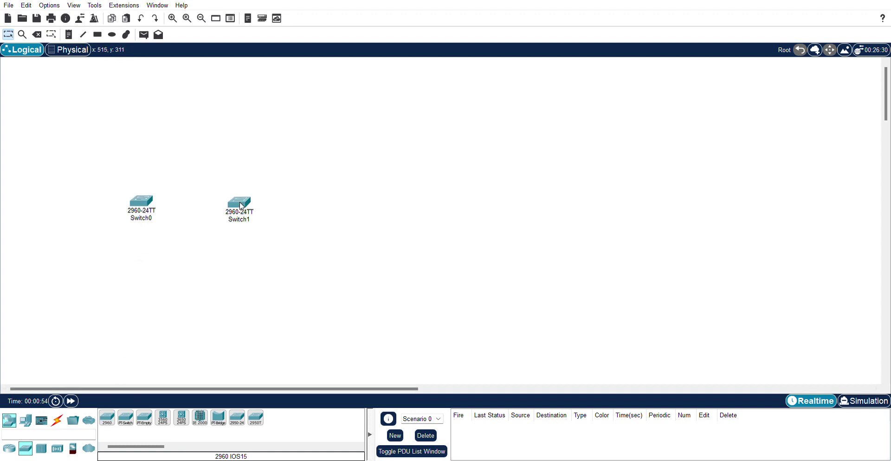
left_click(108, 417)
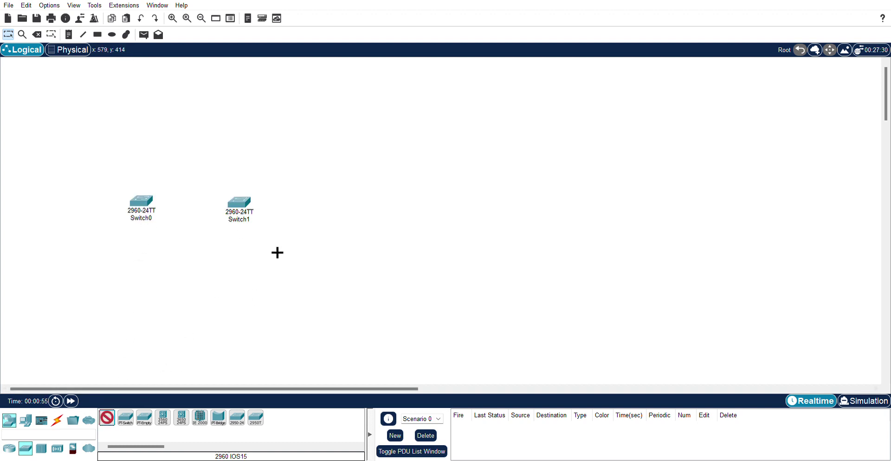
left_click(340, 207)
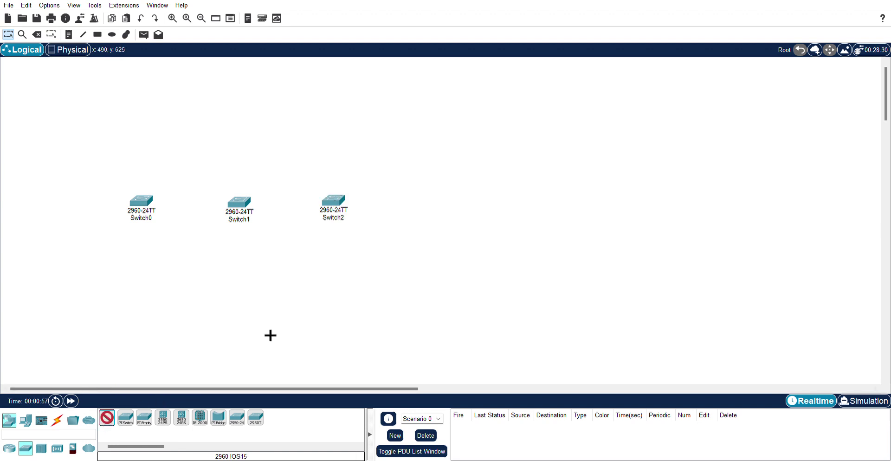
left_click(437, 203)
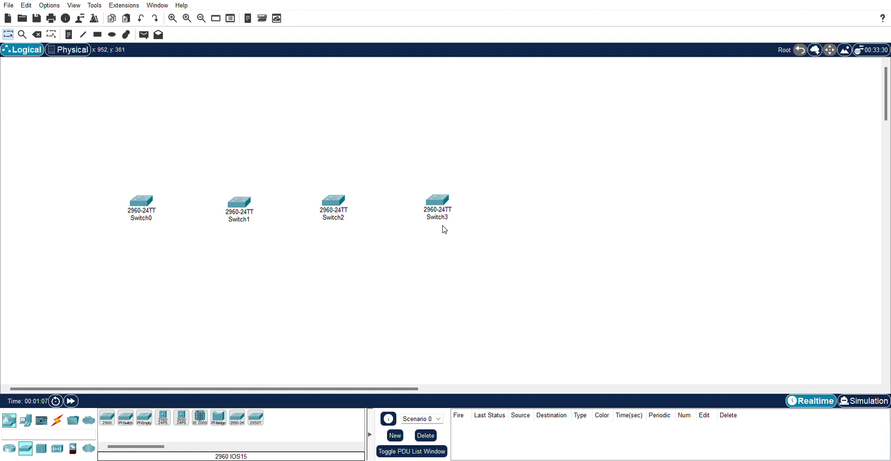
left_click(31, 423)
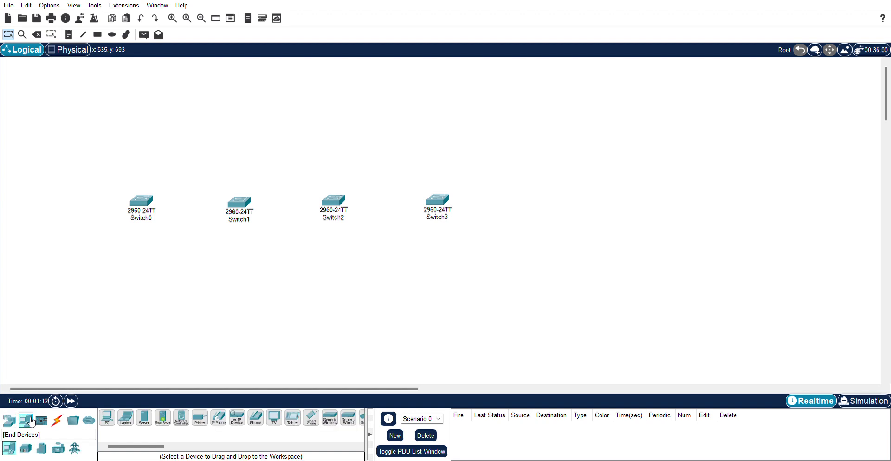
Add four PC-PT computers, PC0 to PC3, one above each switch
left_click(107, 417)
left_click(130, 115)
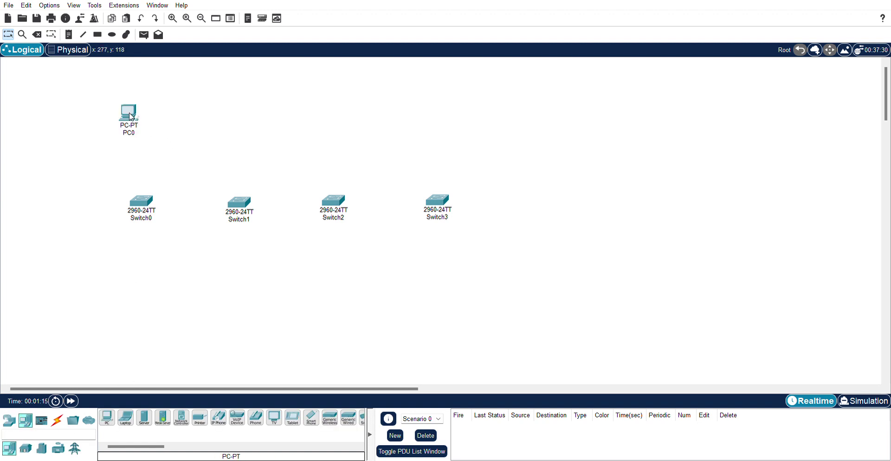
left_click(112, 422)
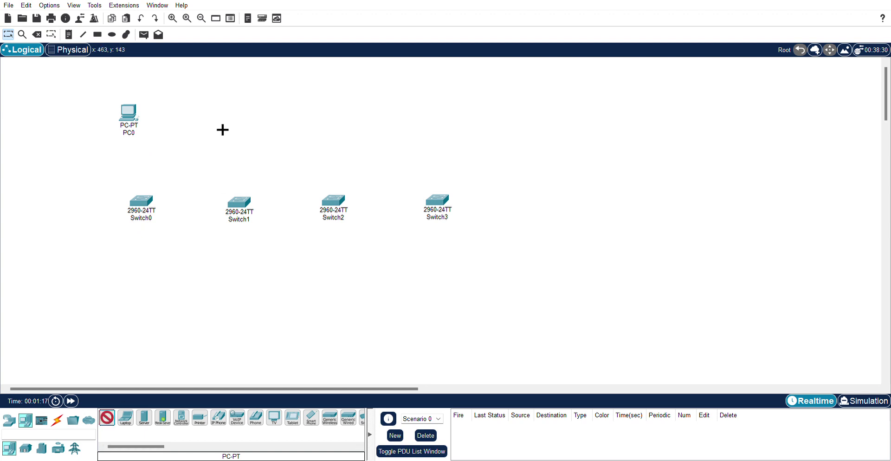
left_click(231, 114)
left_click(108, 417)
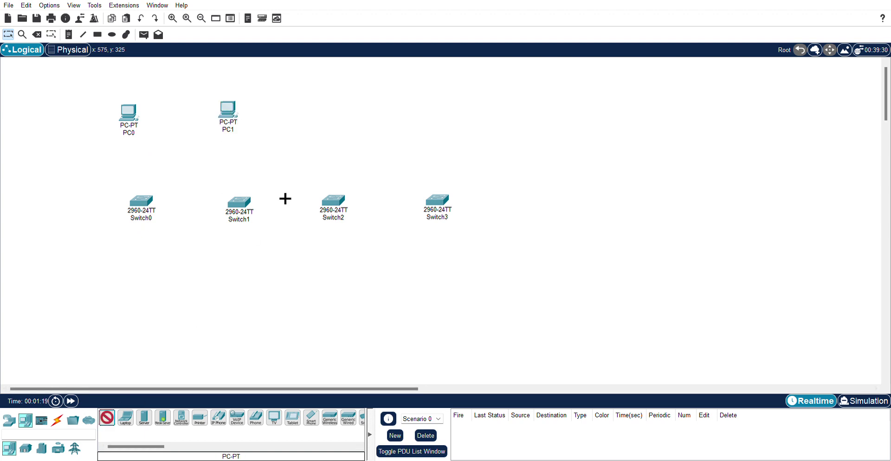
left_click(336, 112)
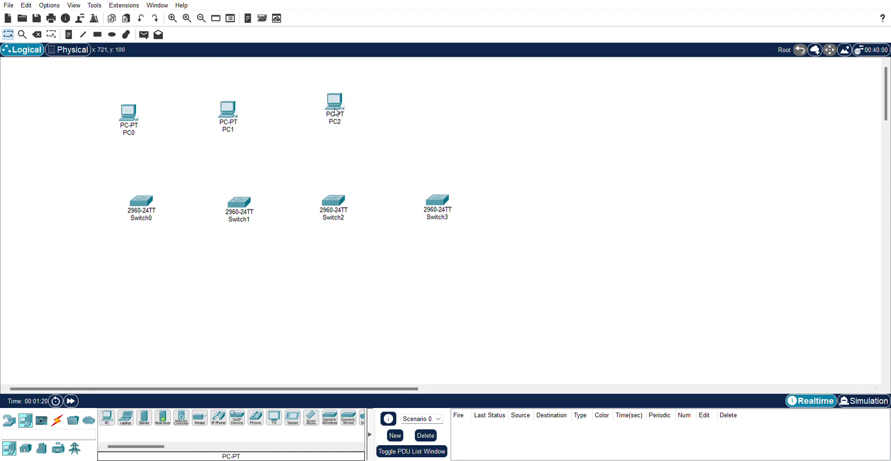
left_click(107, 417)
left_click(440, 108)
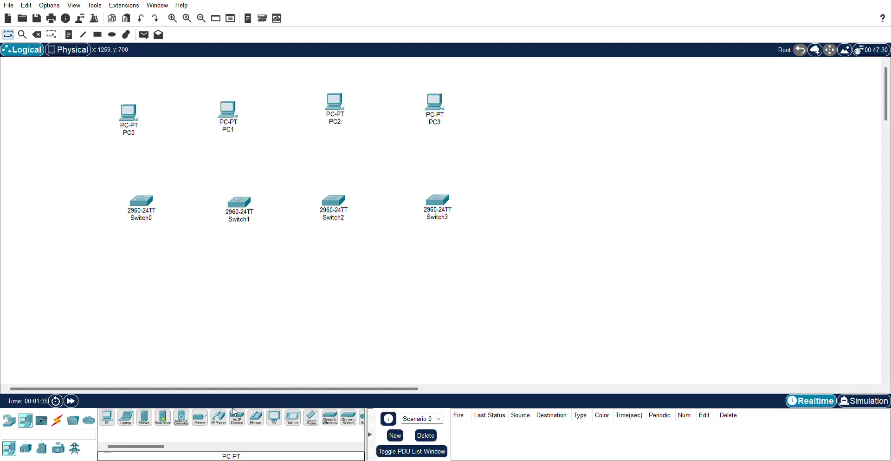
left_click(57, 419)
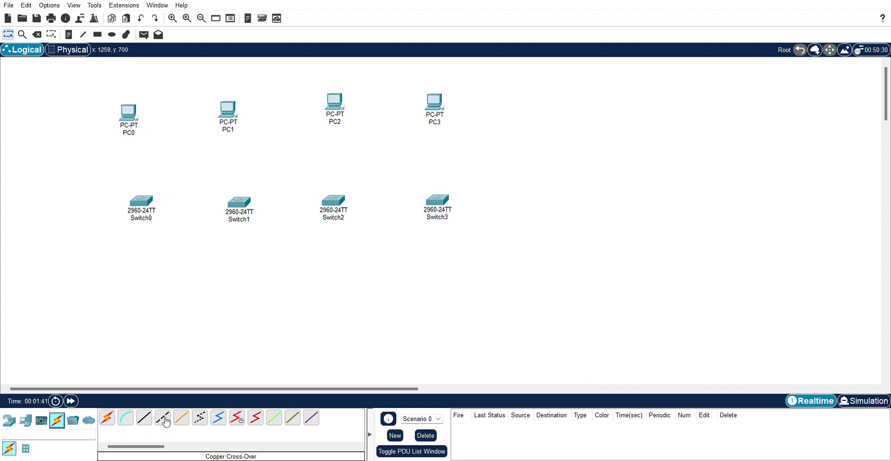
Link Switch0–Switch1, Switch1–Switch2 and Switch2–Switch3 with copper cross-over cables
left_click(166, 422)
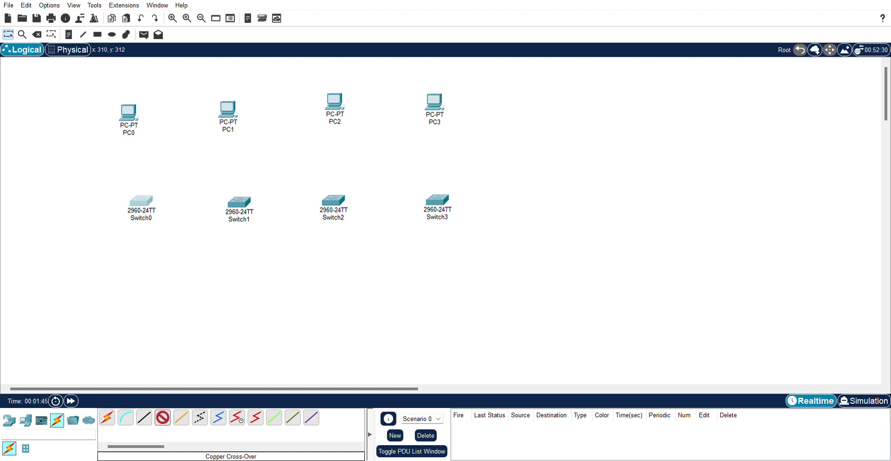
left_click(143, 202)
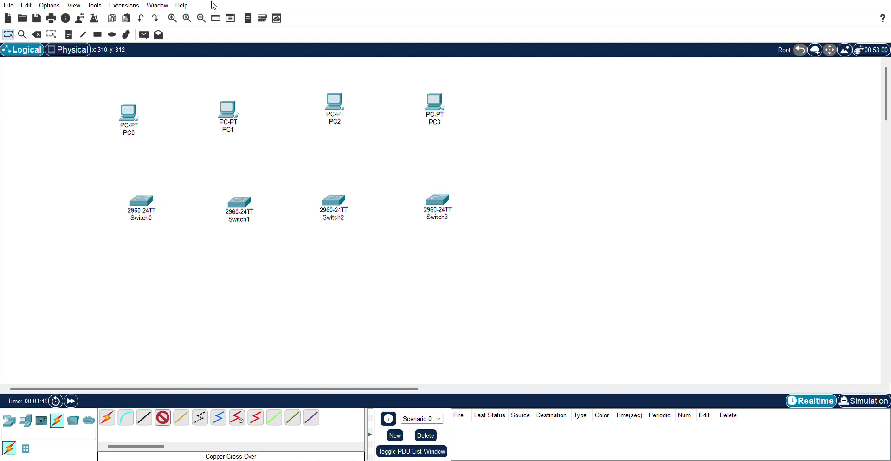
left_click(239, 202)
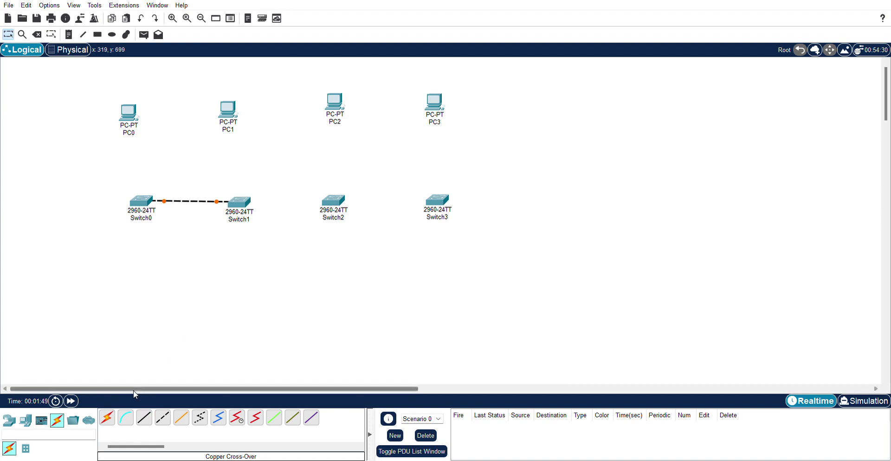
left_click(164, 418)
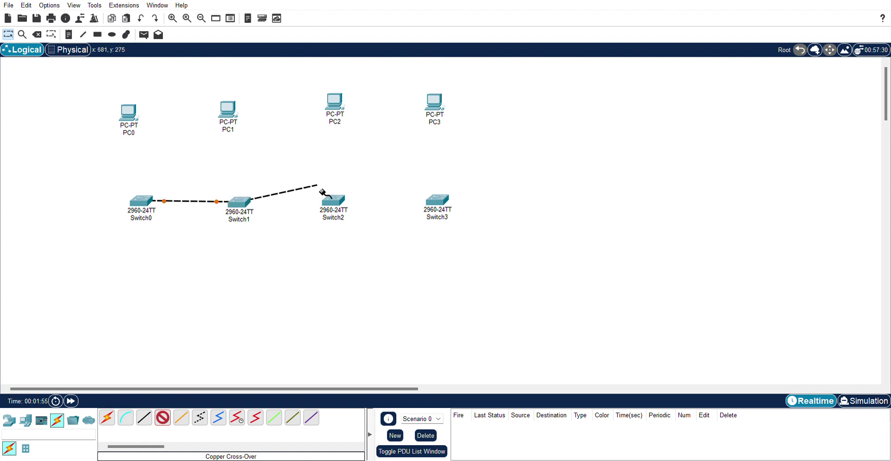
left_click(339, 204)
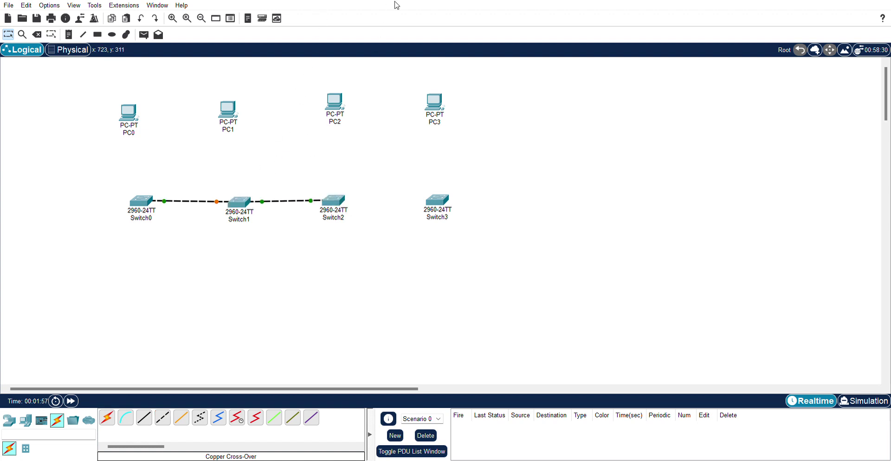
left_click(163, 418)
left_click(346, 203)
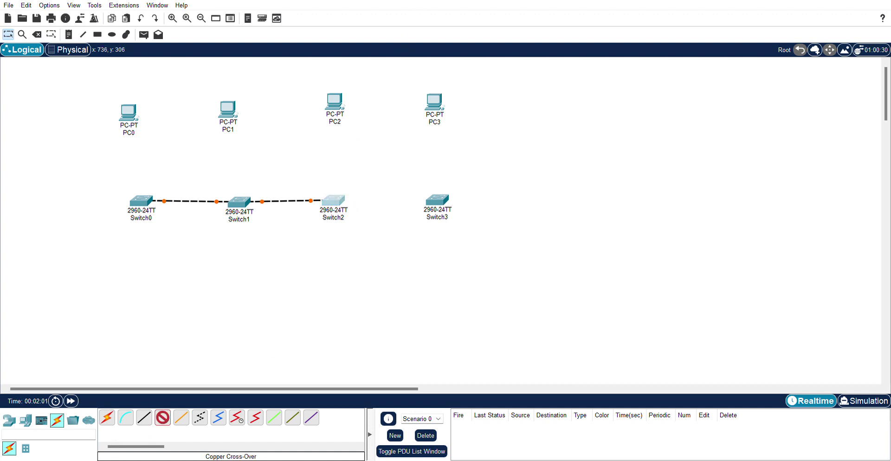
left_click(448, 201)
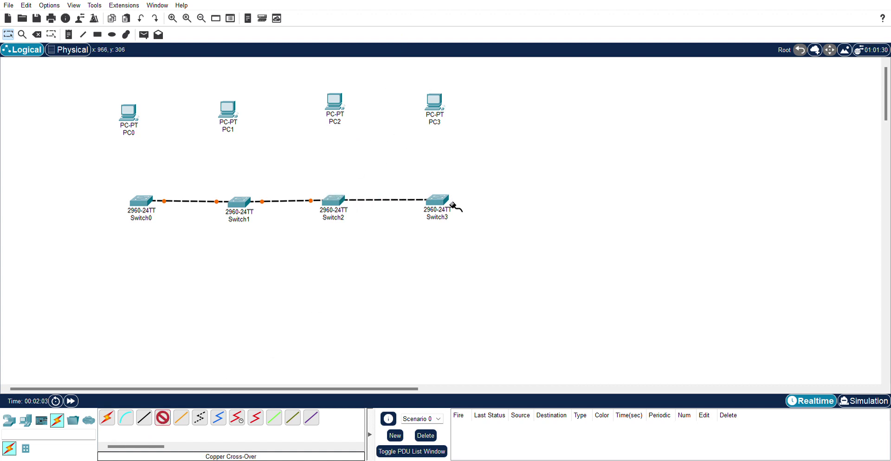
left_click(453, 204)
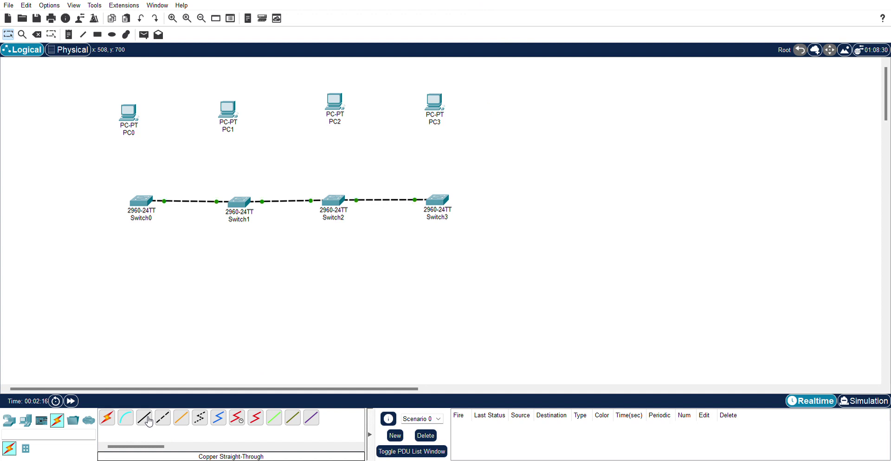
Connect PC0 to Switch0 and PC1 to Switch1 with copper straight-through cables
left_click(149, 420)
left_click(130, 117)
left_click(141, 207)
left_click(151, 421)
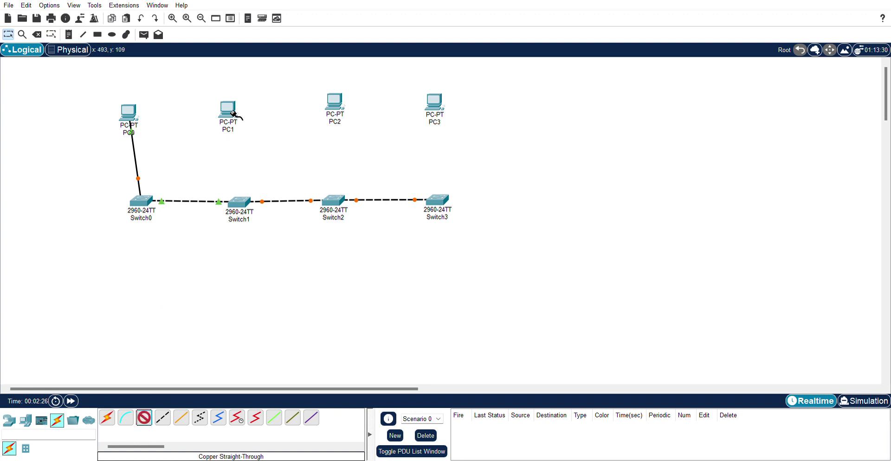
left_click(251, 129)
left_click(261, 153)
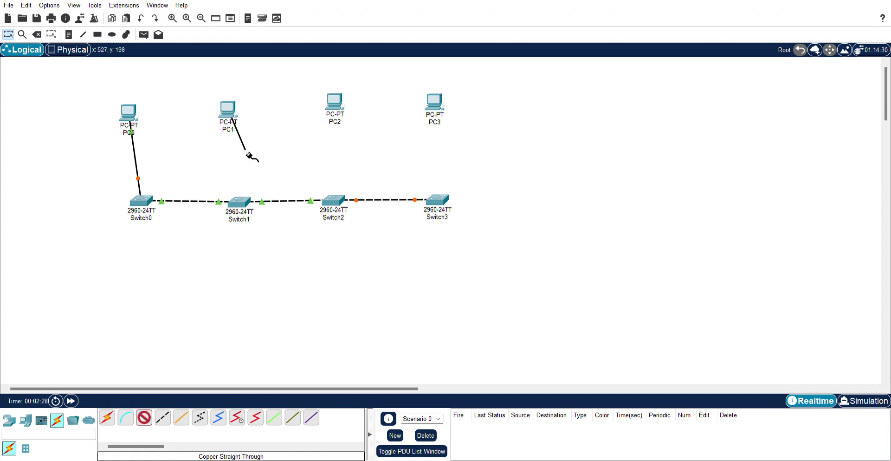
left_click(238, 208)
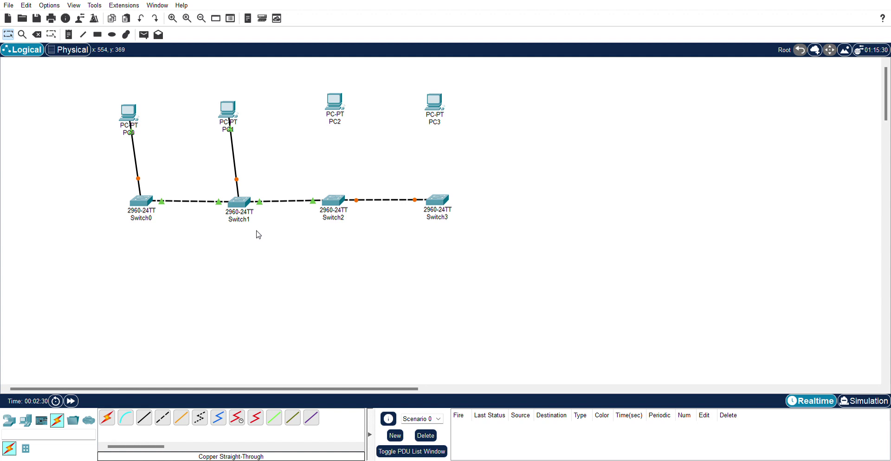
Connect PC2 to Switch2 and PC3 to Switch3 with copper straight-through cables
left_click(148, 420)
left_click(335, 107)
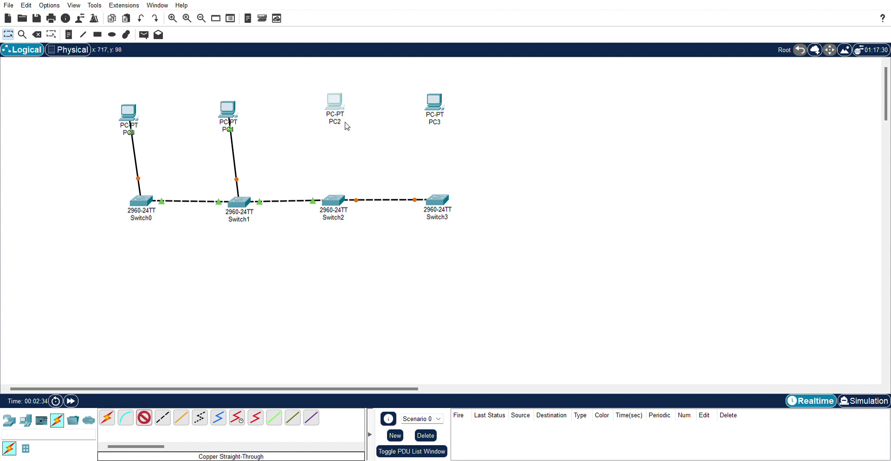
left_click(338, 199)
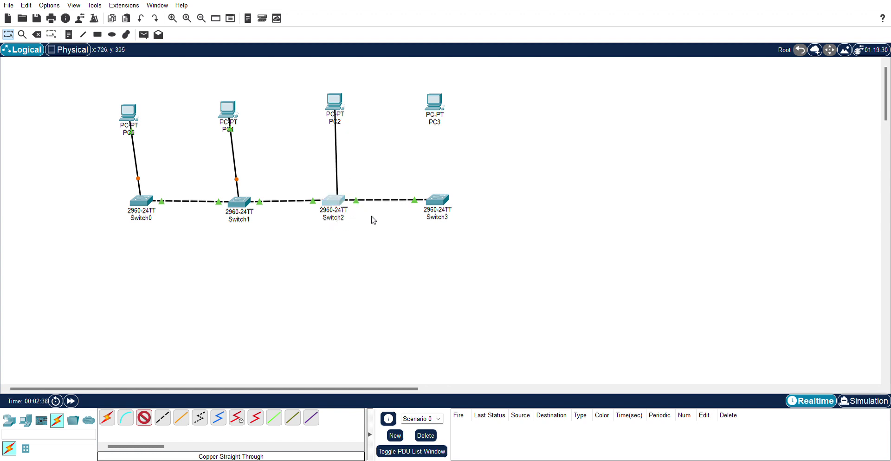
left_click(145, 417)
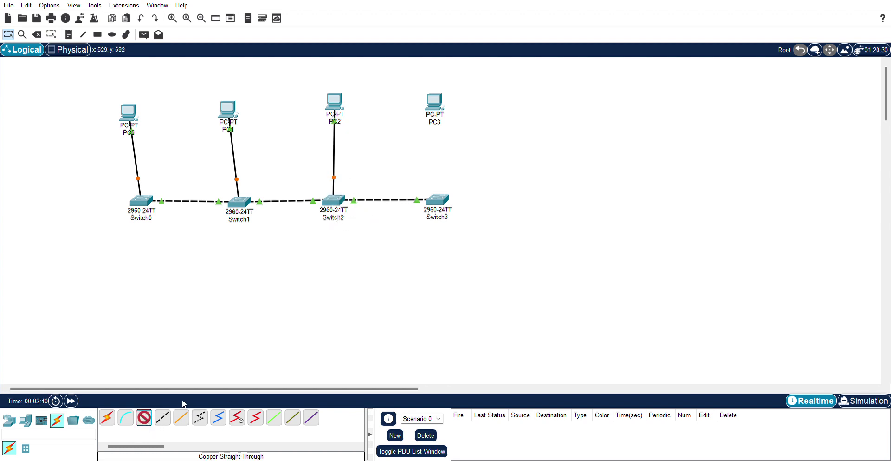
left_click(438, 124)
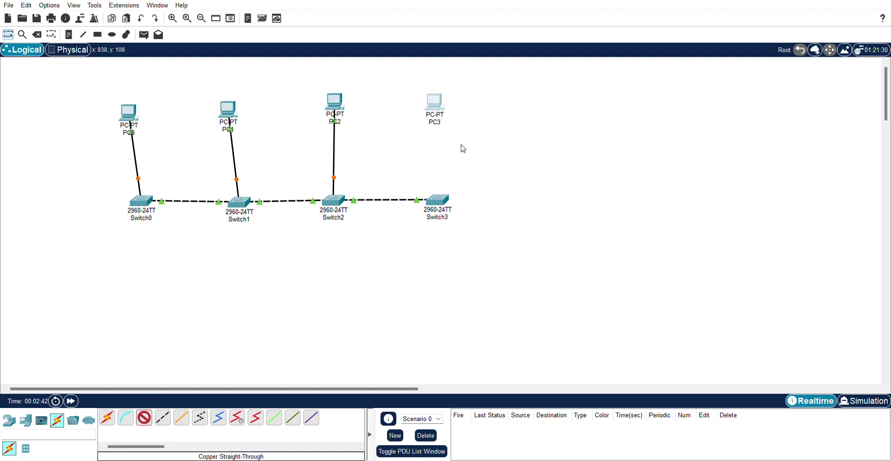
left_click(438, 198)
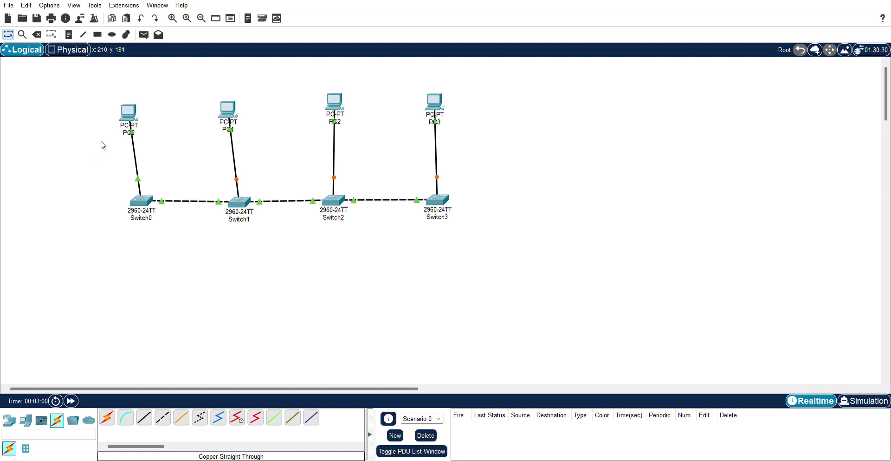
left_click(131, 117)
Check PC1's settings, then switch the network from Realtime into Simulation mode
left_click(235, 111)
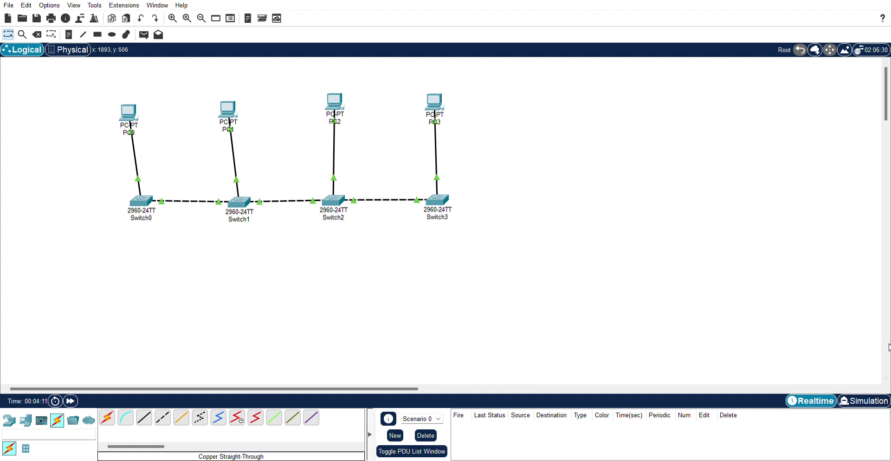
left_click(866, 402)
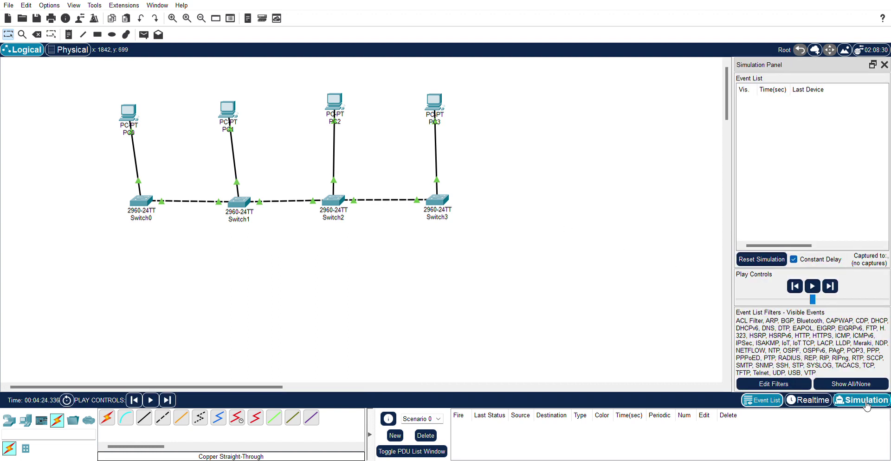
Play the simulation so packets leave Switch1 toward PC1 and Switch0, logging four events
left_click(818, 288)
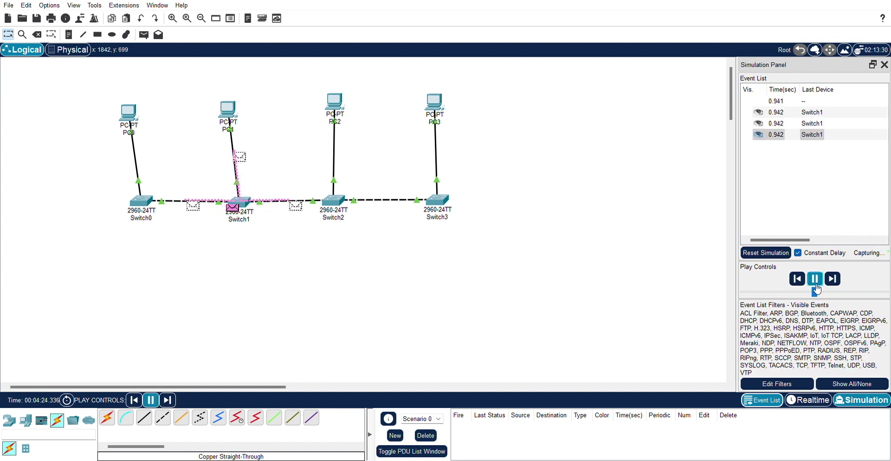